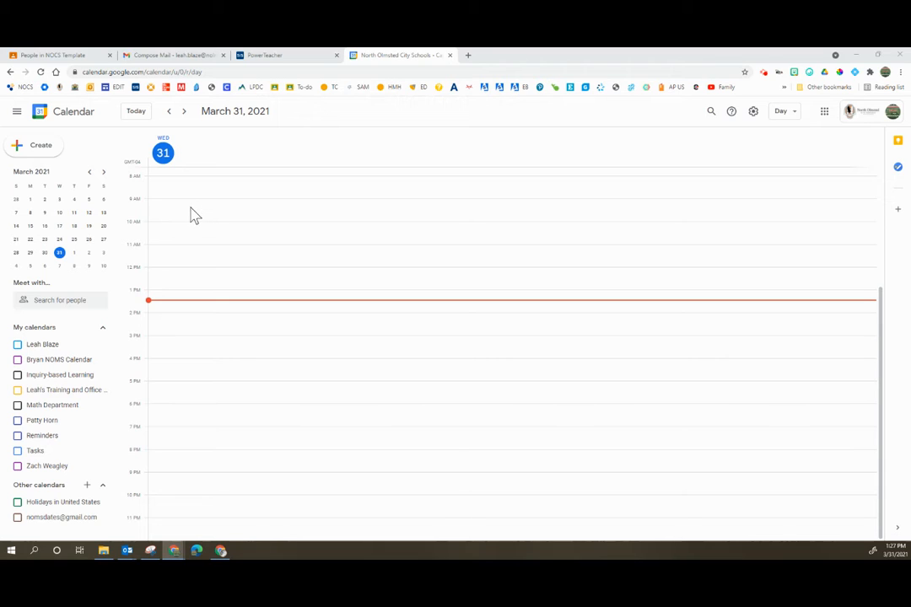
Step: In Google Classroom, select all students in the NOCS Template class for emailing and go to their Bcc addresses in the Gmail draft
left_click(67, 62)
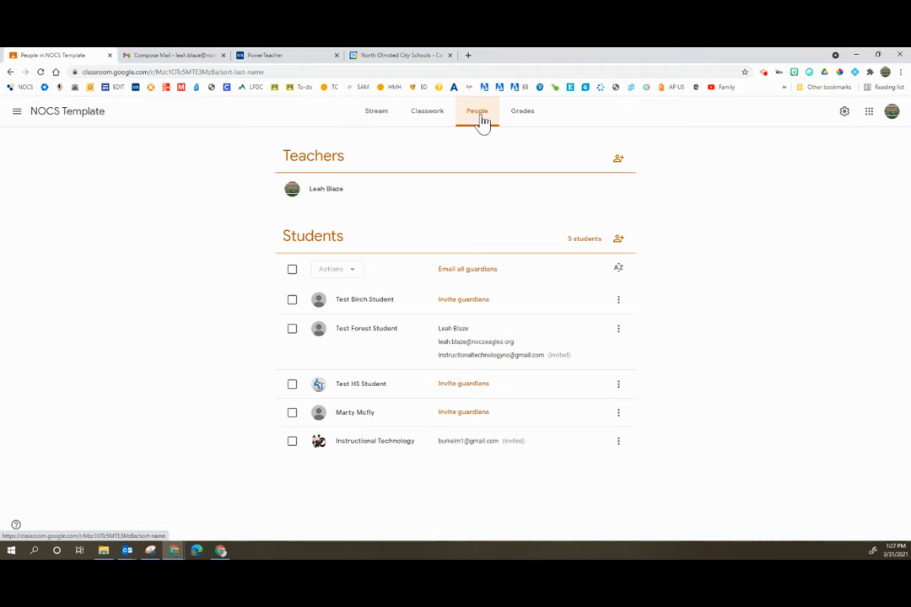
left_click(293, 270)
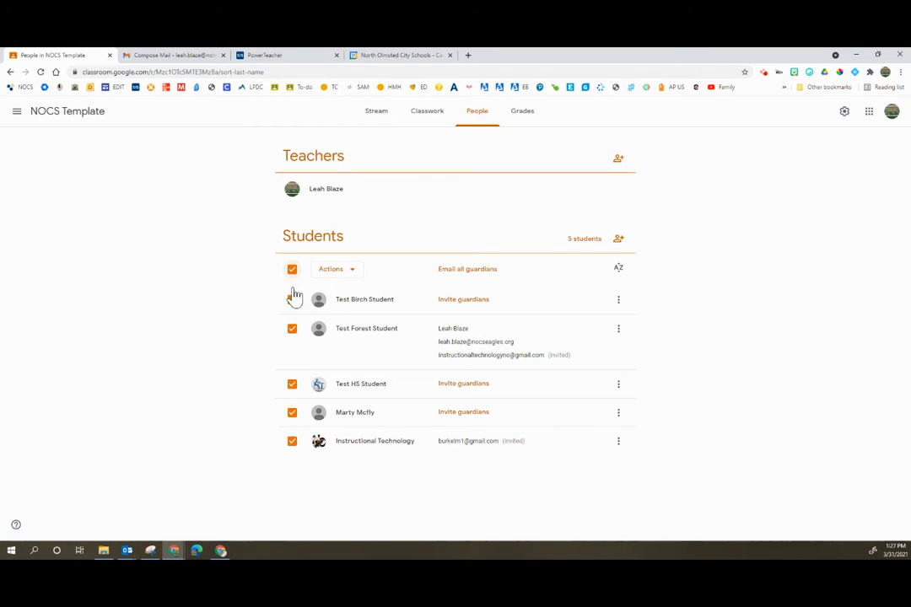
left_click(347, 272)
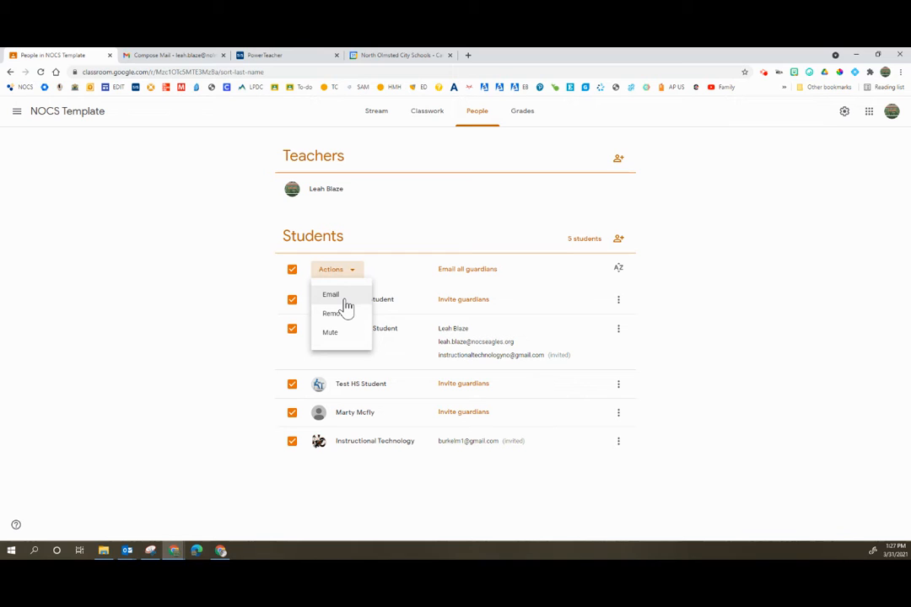
left_click(199, 55)
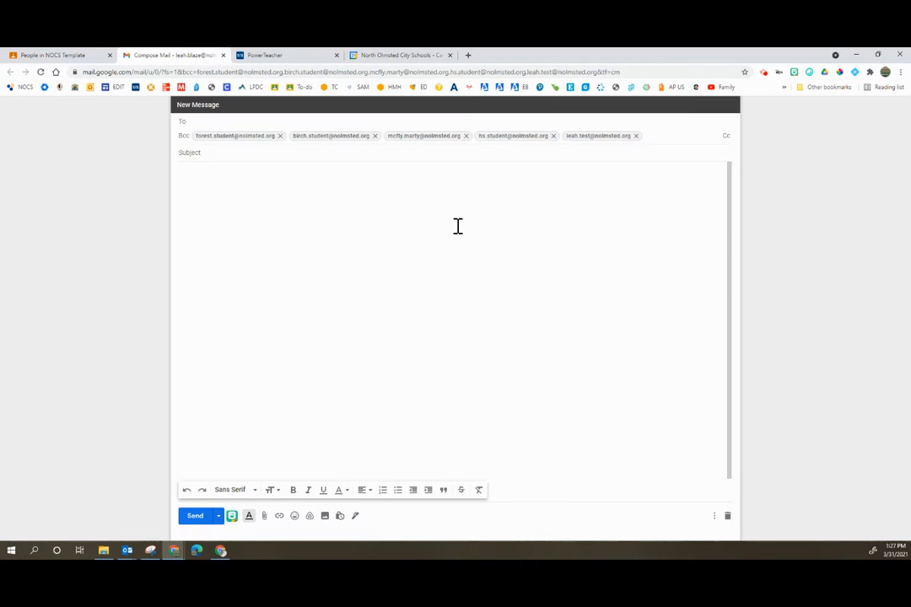
left_click(657, 136)
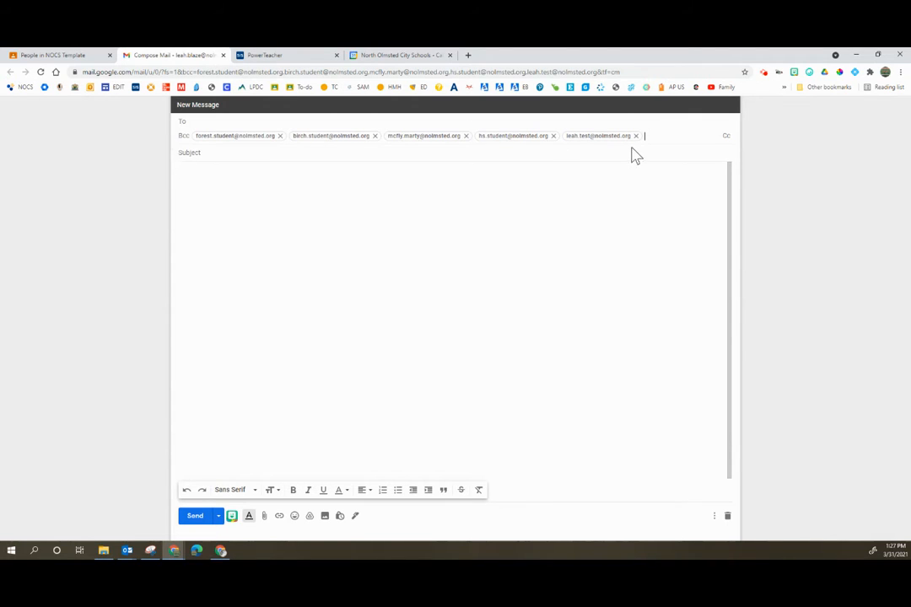
left_click(649, 136)
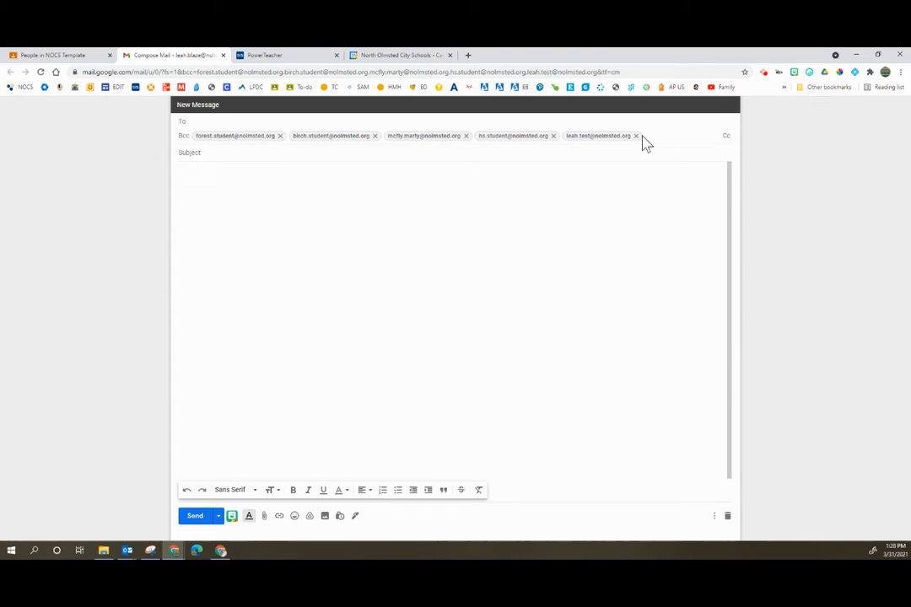
mouse_move(642, 139)
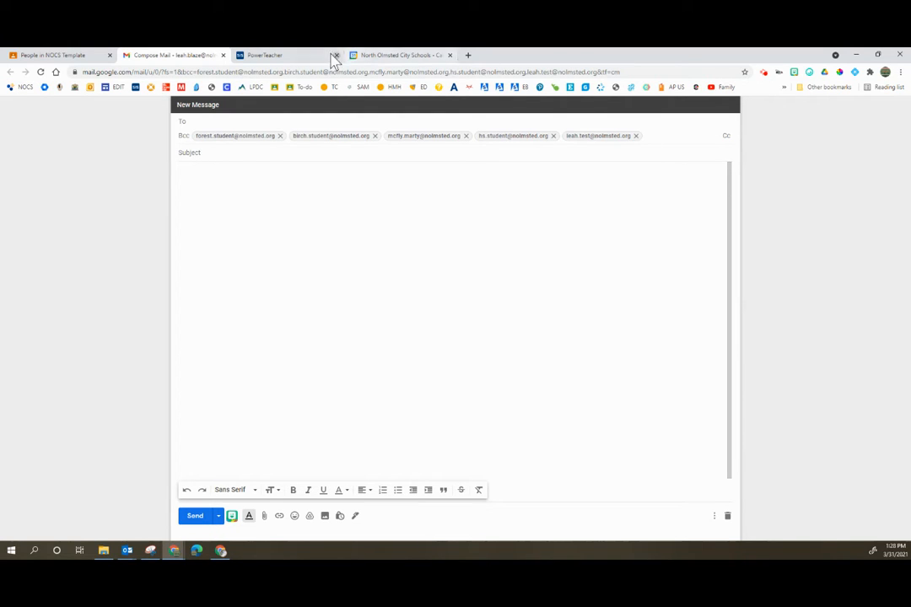
Step: In PowerSchool, open the Math class's email addresses and build a list from all student emails
left_click(292, 56)
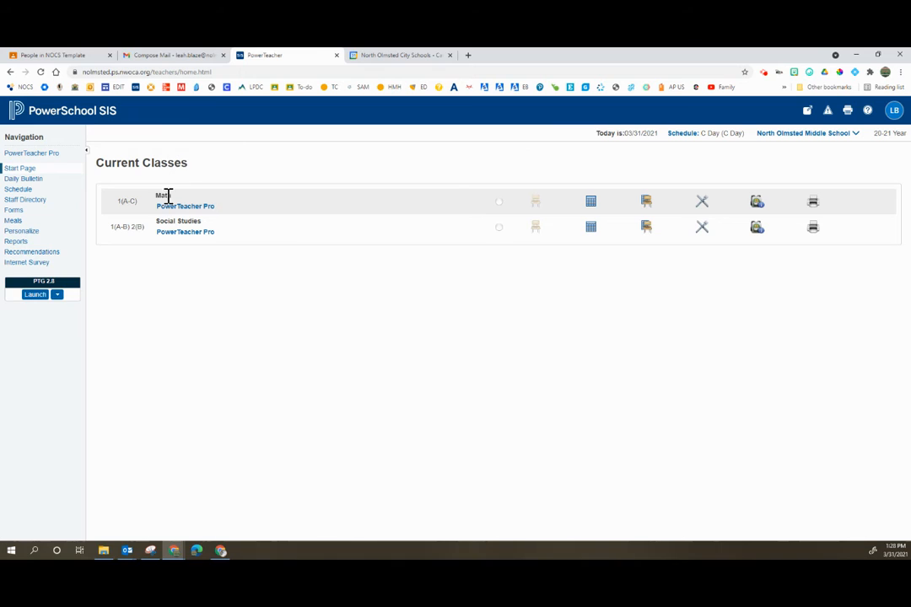
left_click(755, 207)
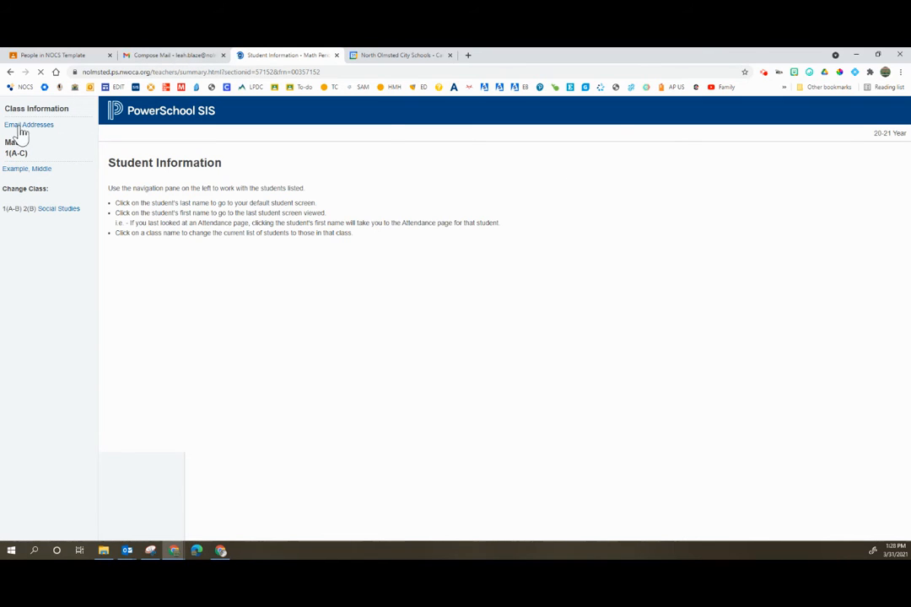
left_click(17, 127)
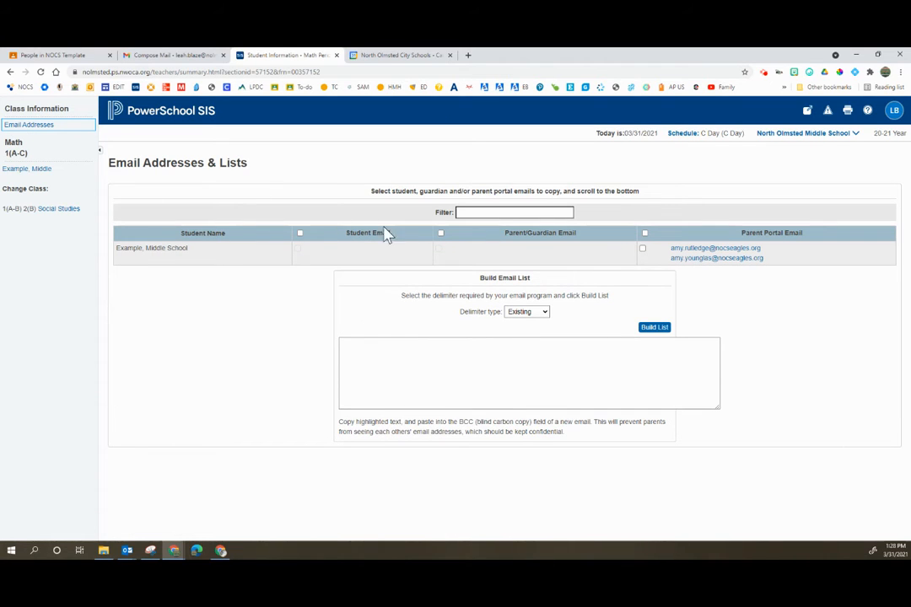
left_click(300, 233)
left_click(659, 330)
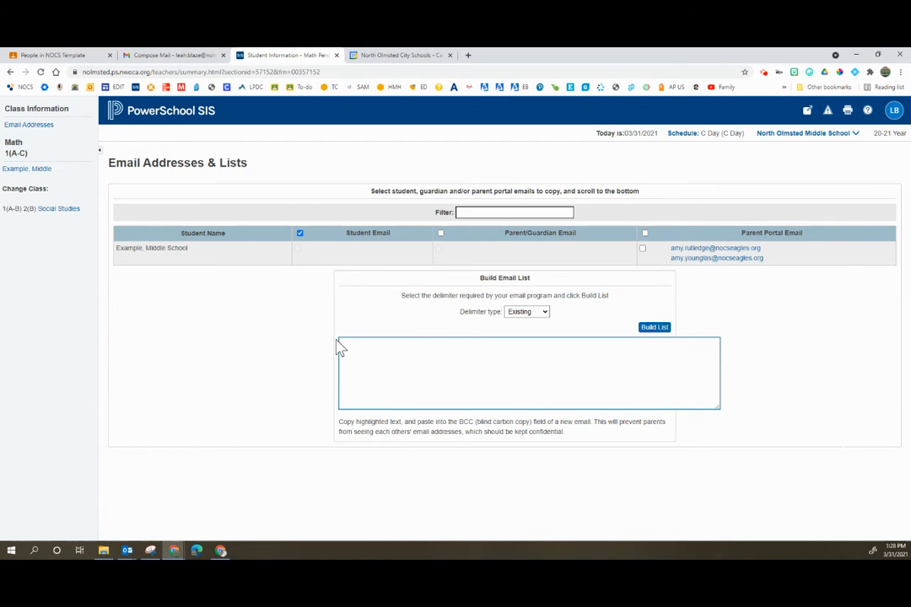
Step: In Google Calendar, create a 2:00–3:00pm event titled Meeting on March 31, 2021, with Google Meet video conferencing
left_click(396, 56)
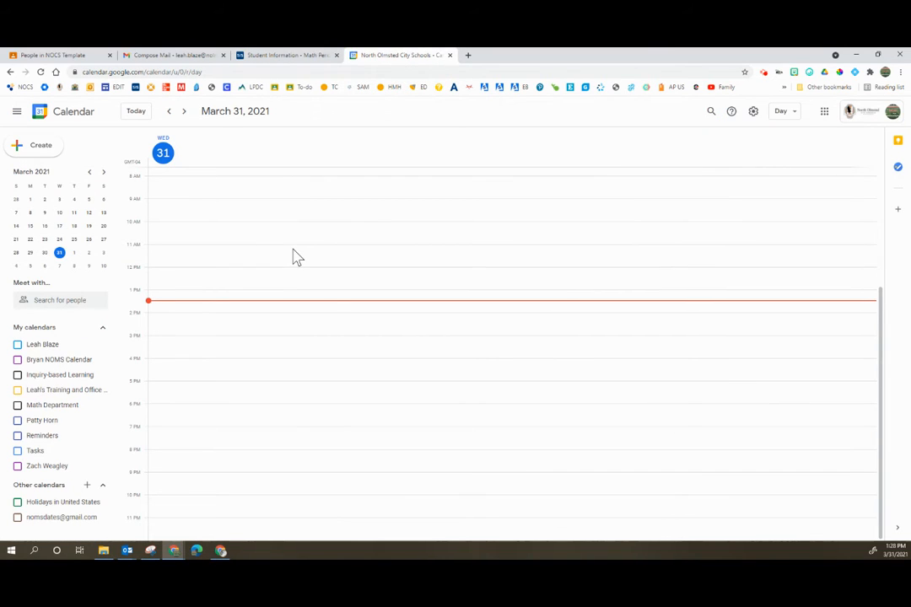
left_click(251, 324)
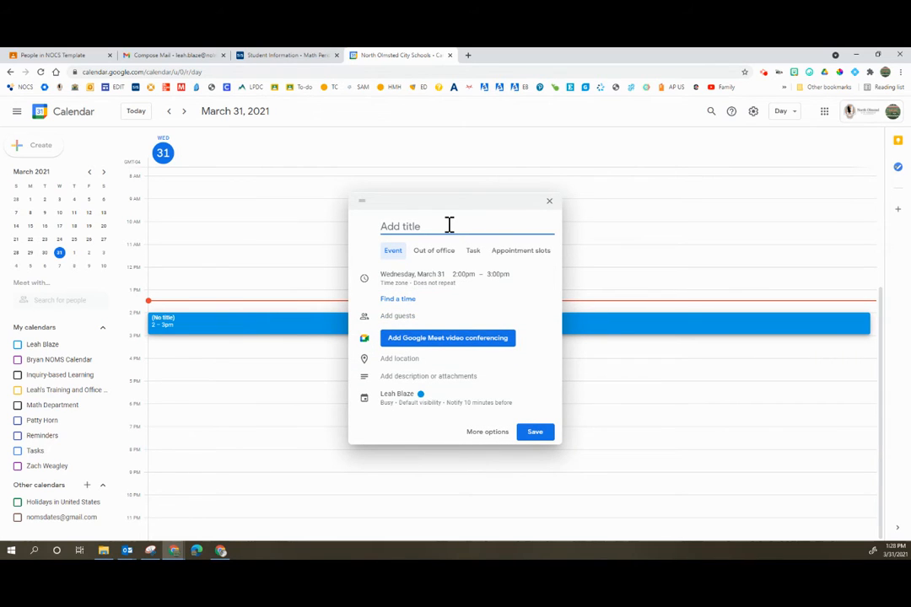
type("Meeting")
left_click(498, 436)
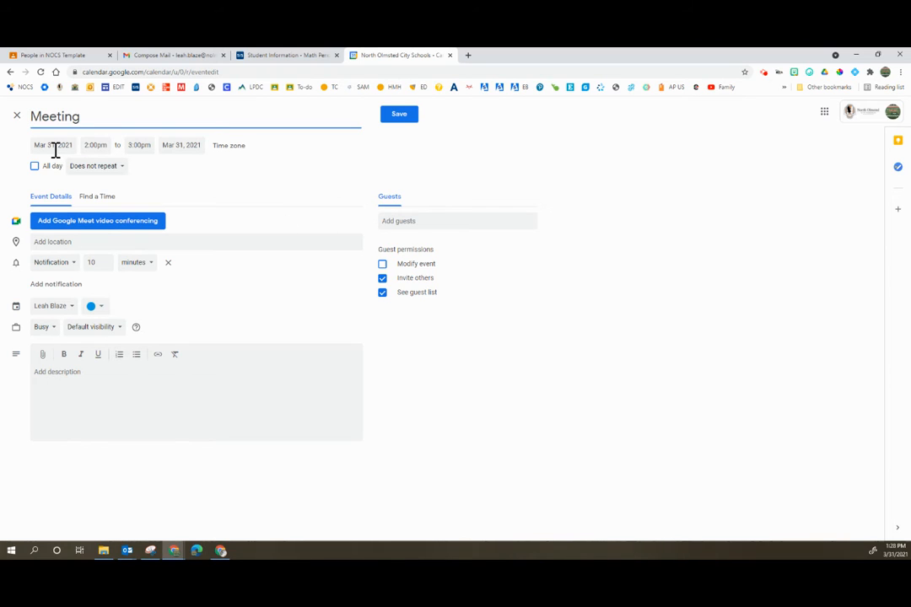
left_click(126, 225)
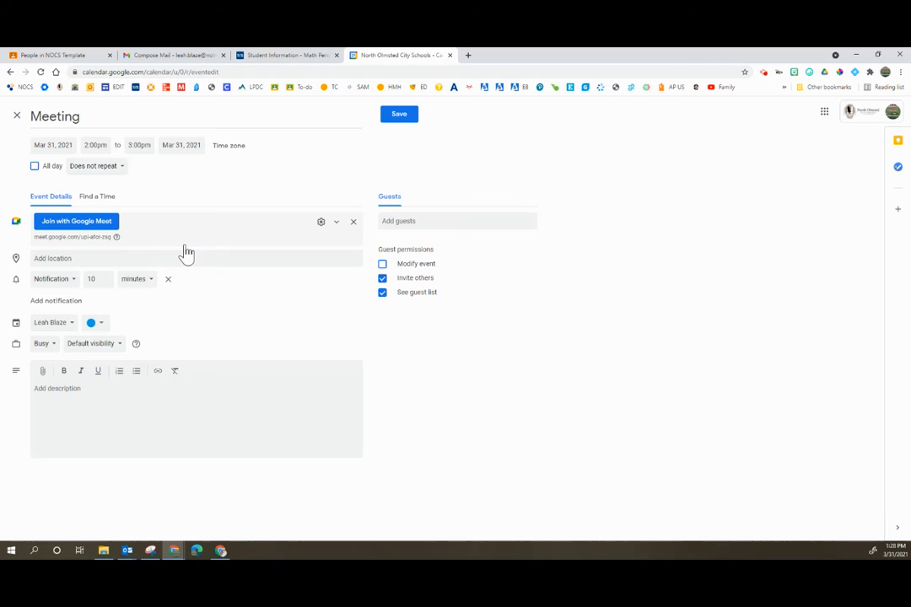
Step: Add the students as event guests by pasting their copied email addresses
left_click(436, 223)
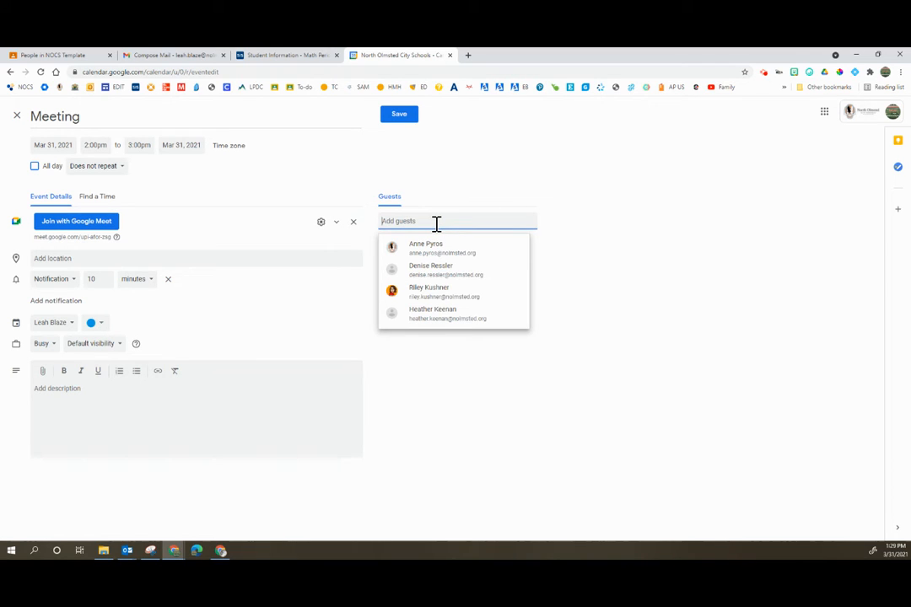
key("ctrl+v")
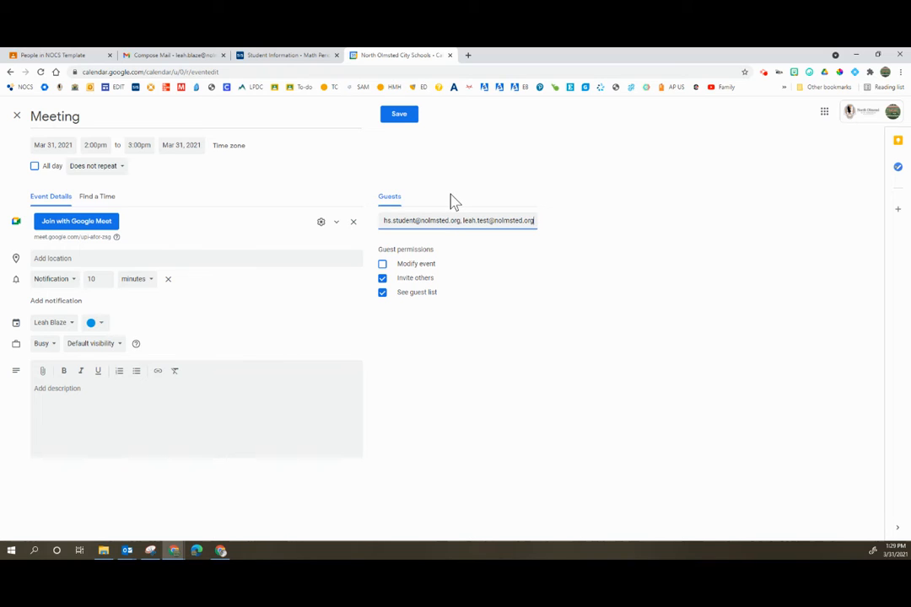
key("Return")
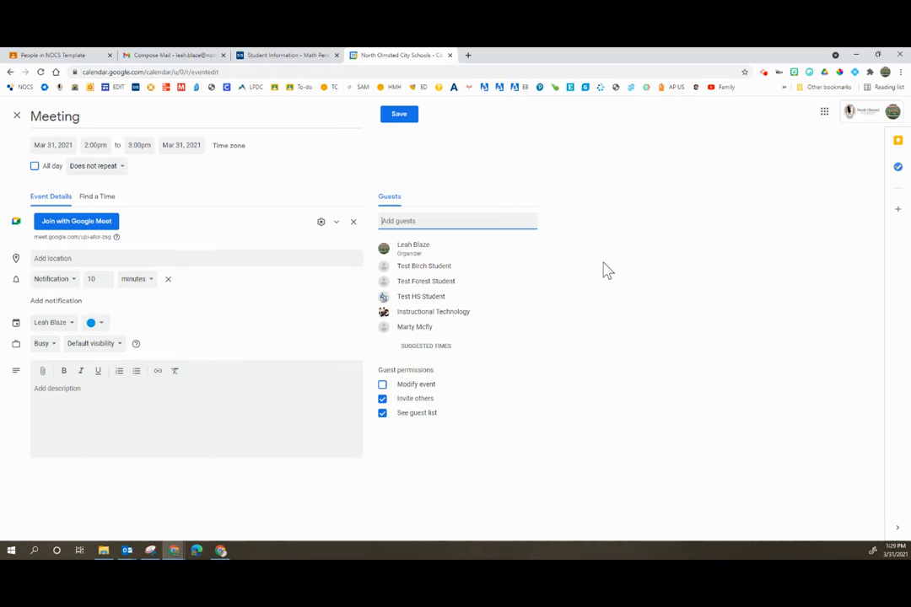
Step: Turn off Quick access for the video meeting and move Test HS Student from Breakout 1 to Breakout 2
left_click(321, 223)
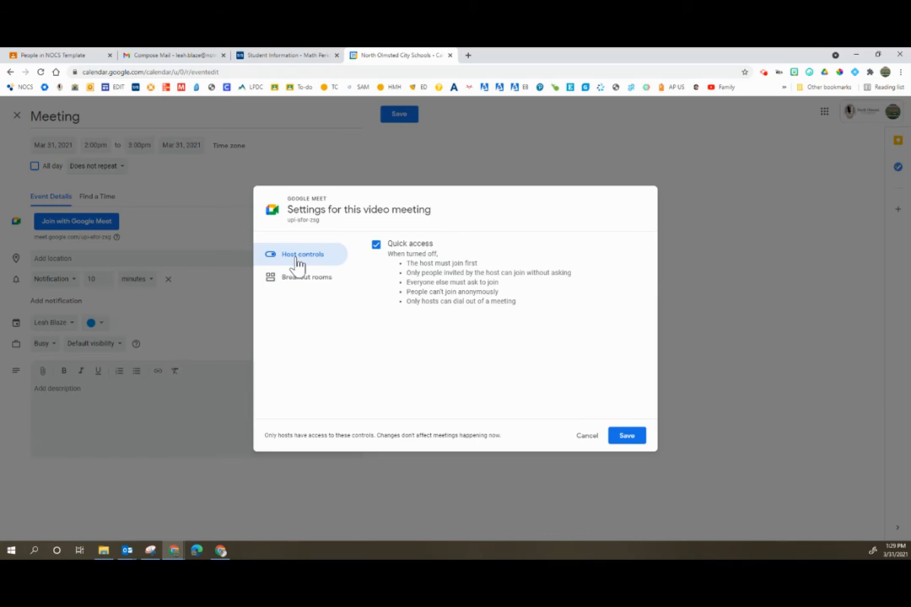
left_click(376, 245)
left_click(317, 286)
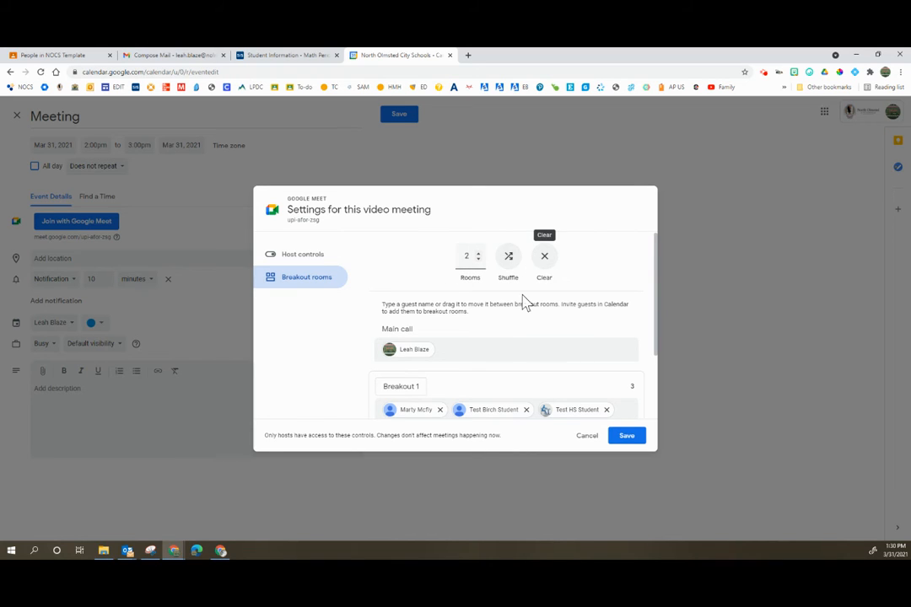
scroll(524, 302, "down", 2)
left_click_drag(567, 318, 582, 396)
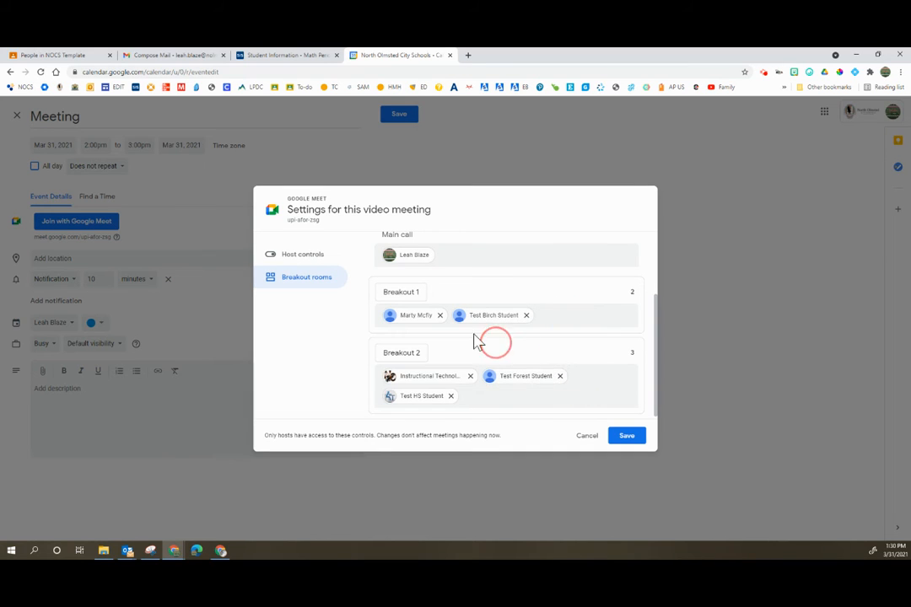
Step: Rename the two breakout rooms Group 1 and Group 2, and save the video meeting settings
left_click(416, 289)
left_click_drag(415, 291, 357, 292)
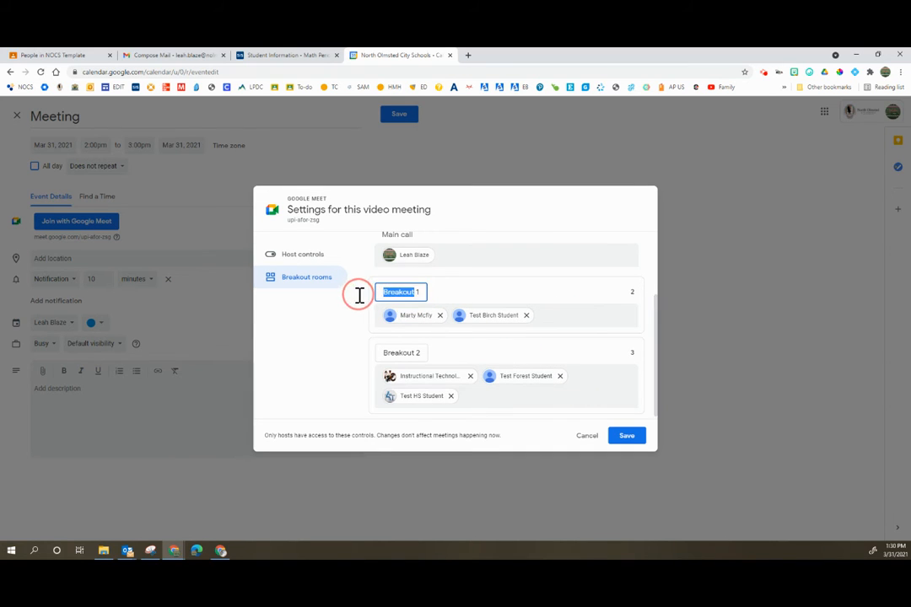
type("Grou")
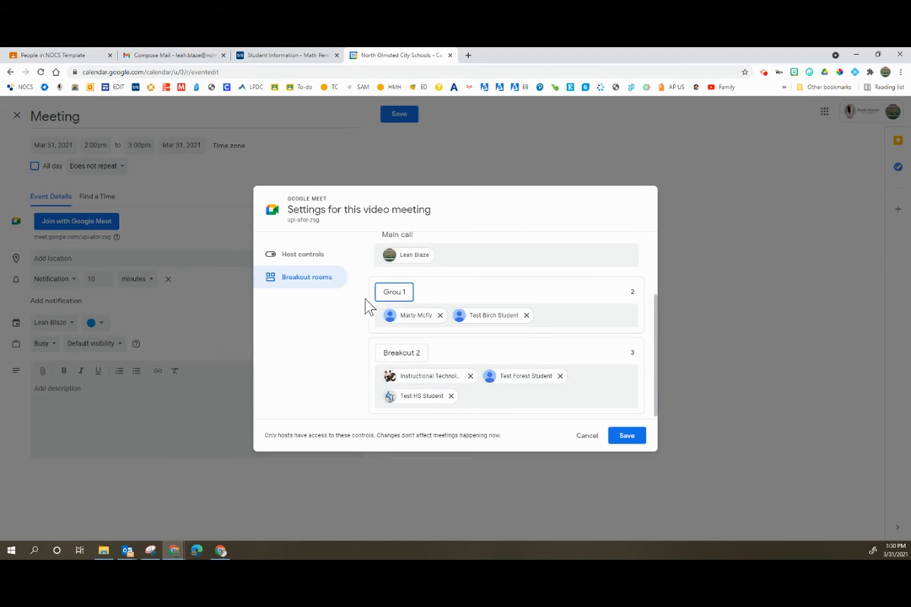
left_click_drag(413, 354, 377, 350)
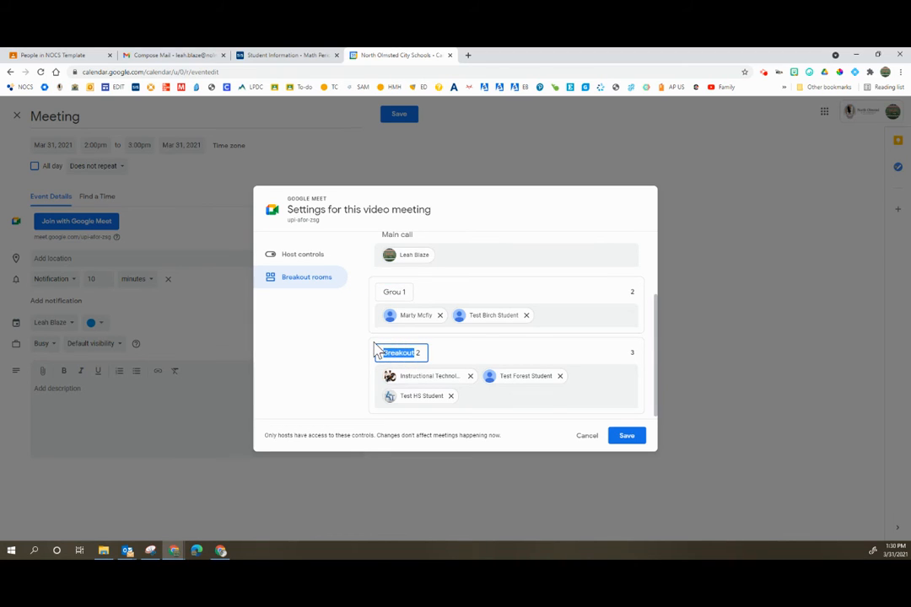
type("Group")
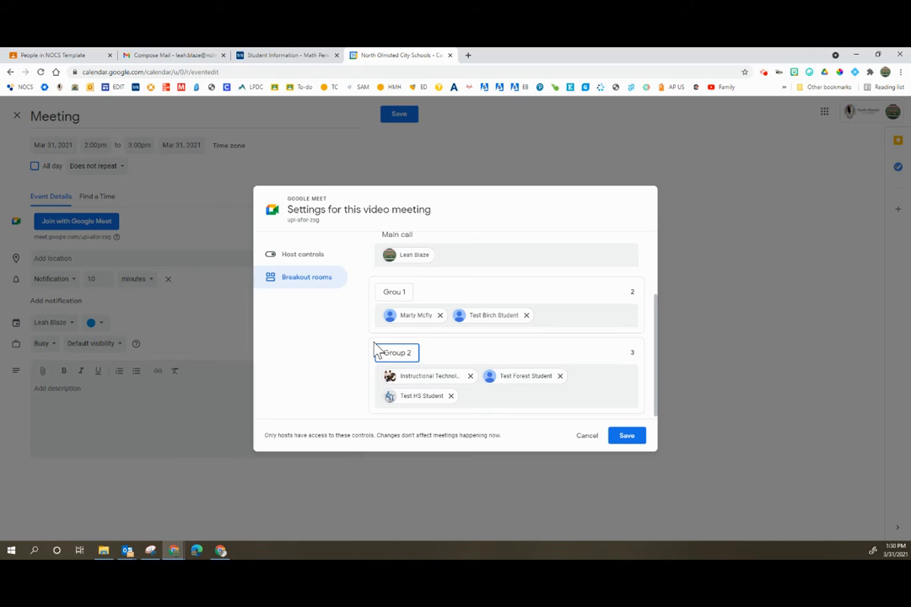
left_click(399, 292)
type("p 1")
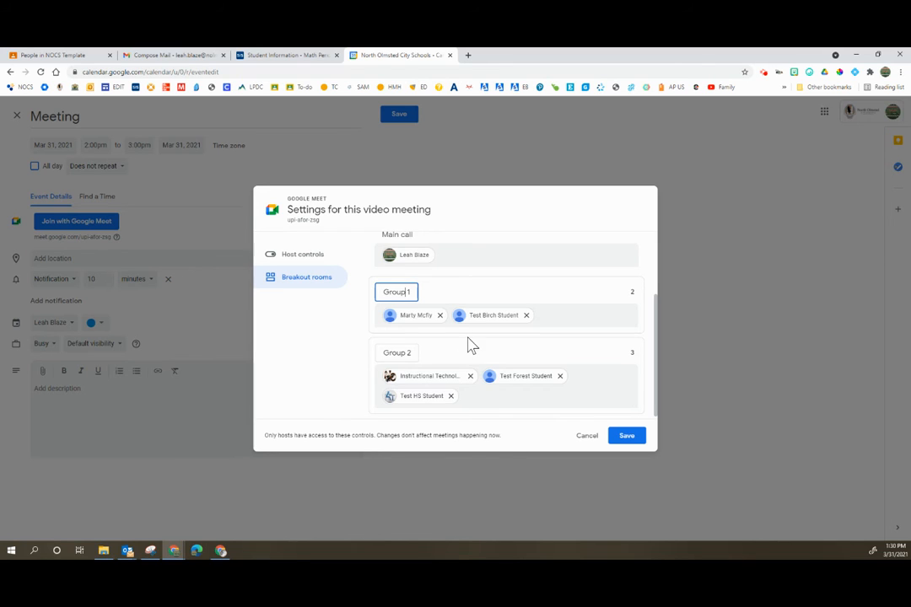
scroll(464, 352, "up", 2)
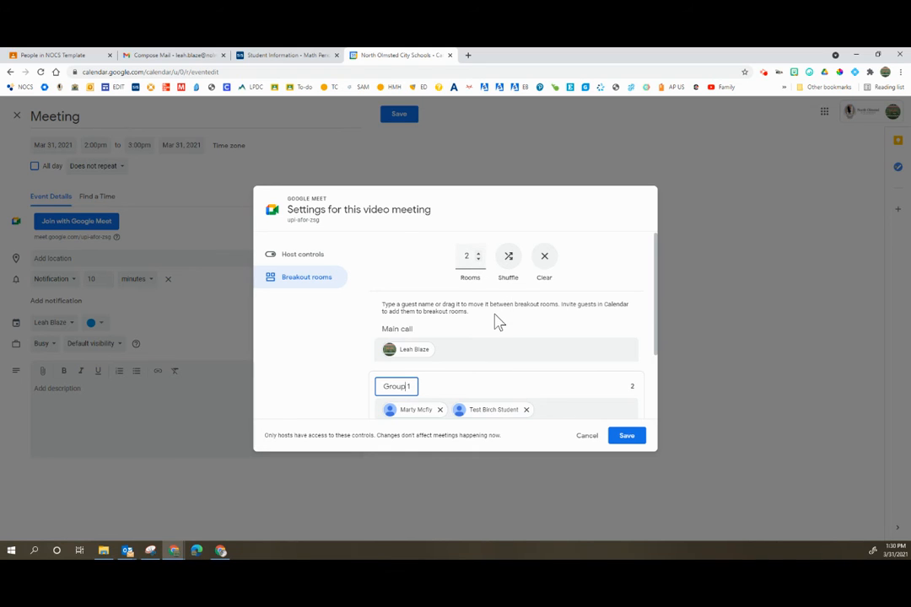
scroll(495, 320, "down", 1)
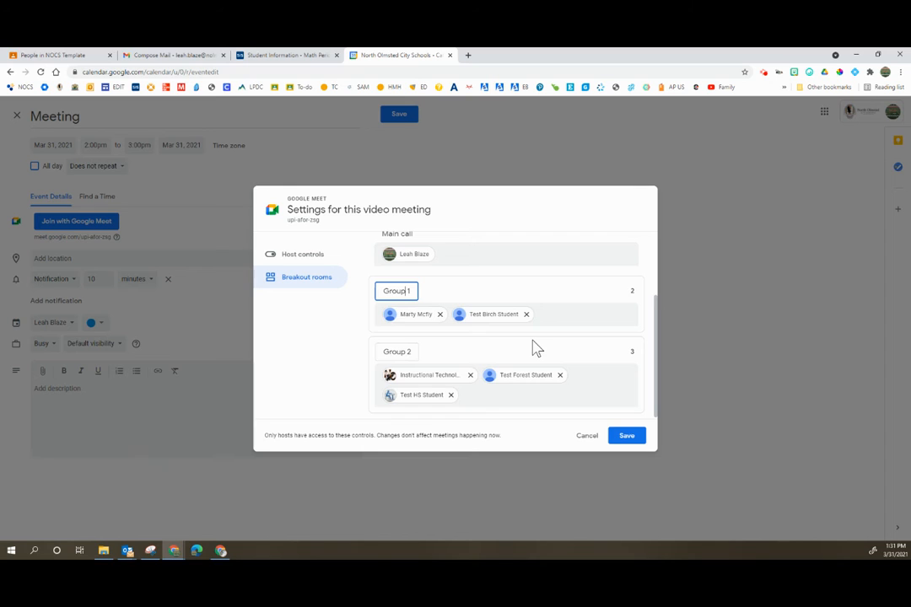
left_click(622, 436)
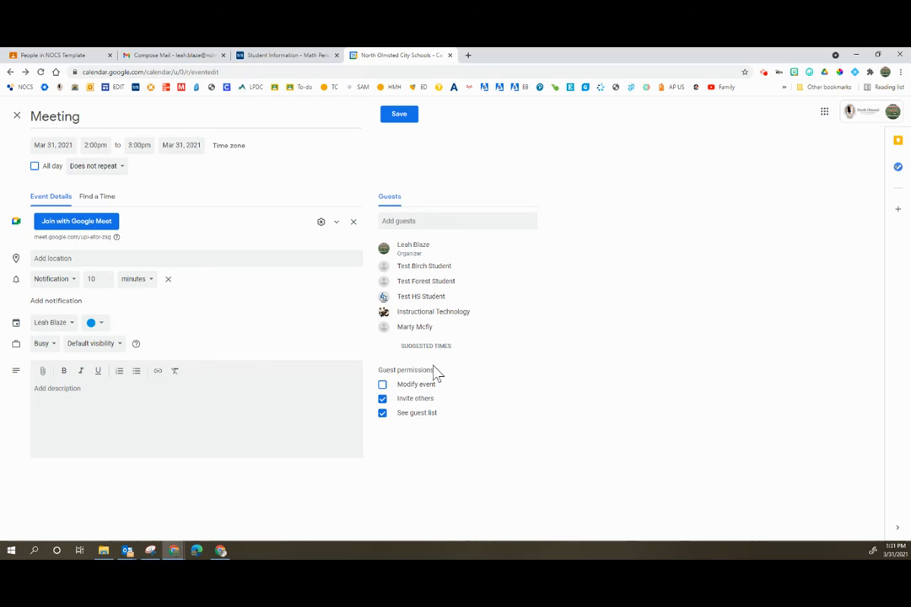
Step: Disable the guest permissions Invite others and See guest list, and save the event without sending invitation emails
left_click(384, 399)
left_click(383, 413)
left_click(399, 116)
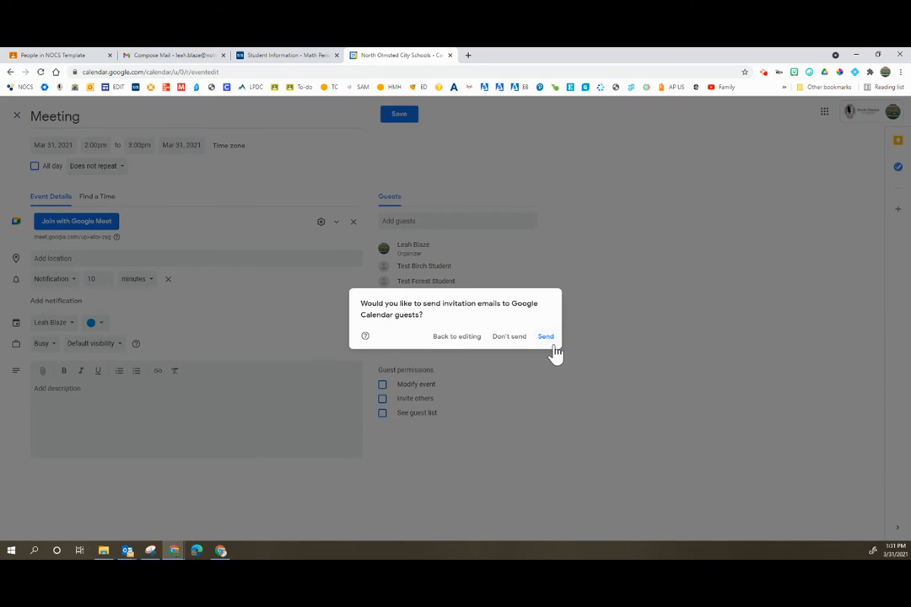
left_click(511, 337)
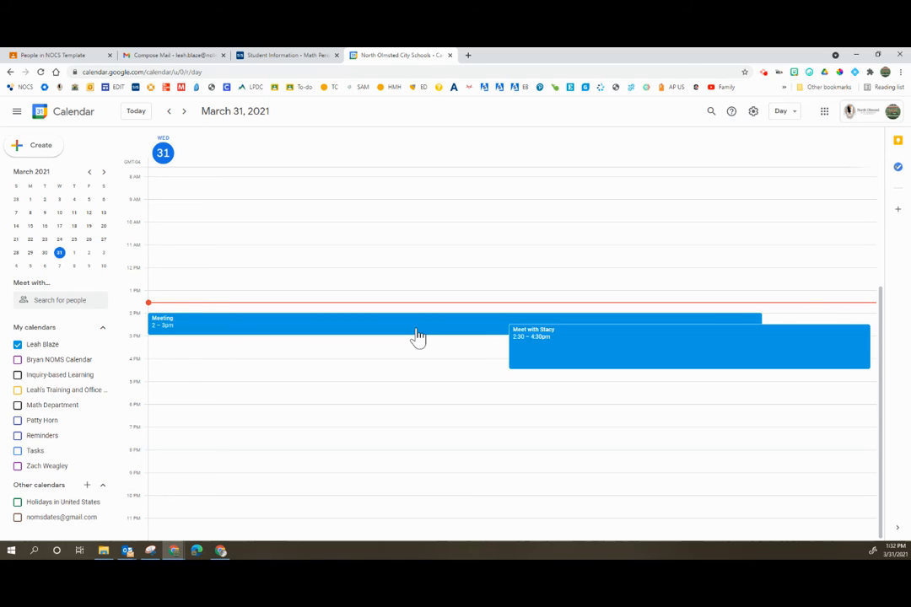
Step: Duplicate the 2–3pm Meeting event on March 31, 2021
left_click(418, 334)
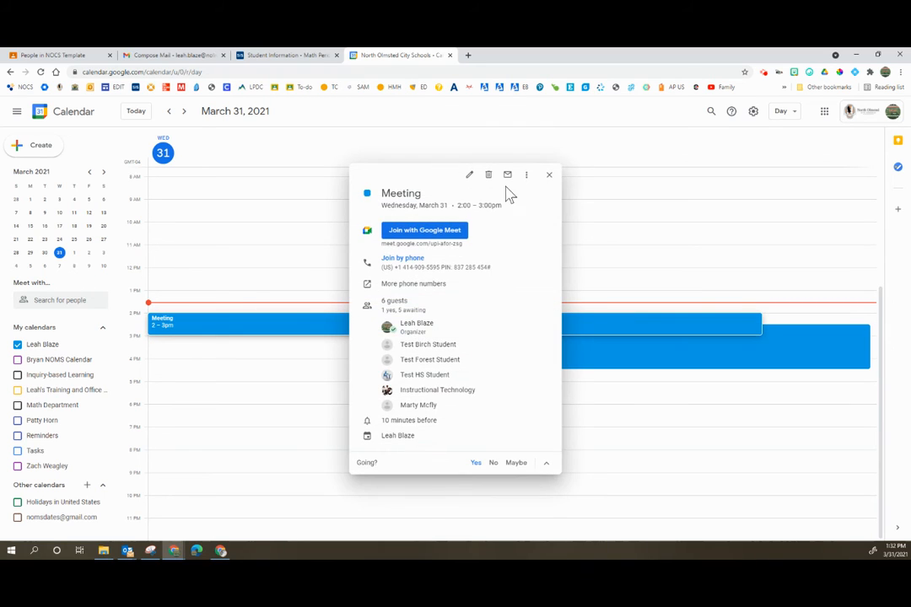
left_click(528, 175)
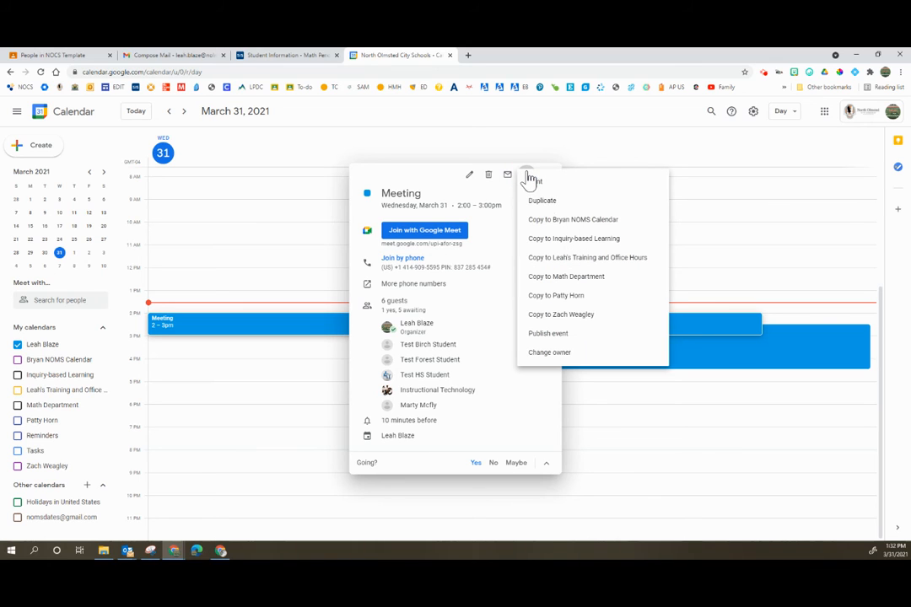
left_click(551, 203)
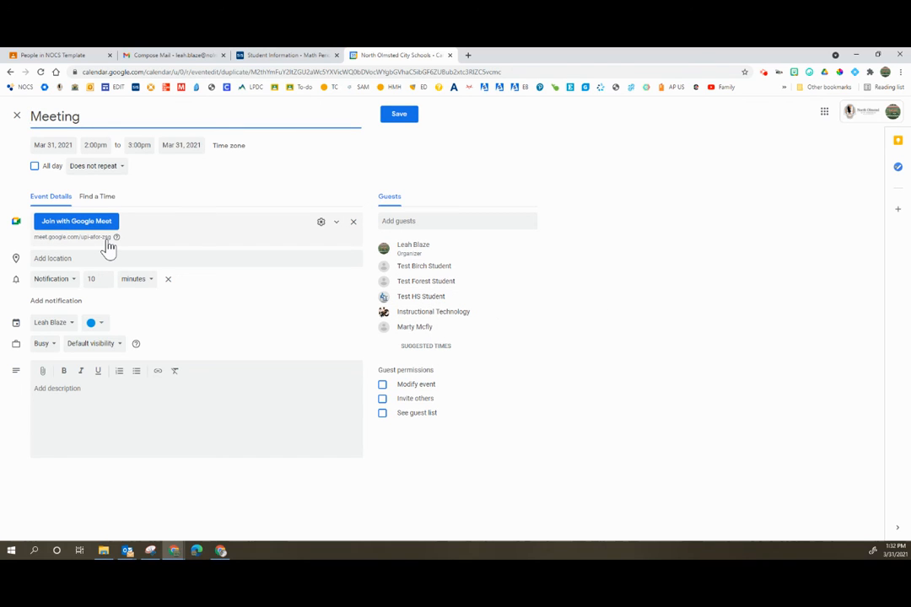
Step: Check the breakout room assignments in the duplicated event's video meeting settings, and close the settings without saving
left_click(319, 223)
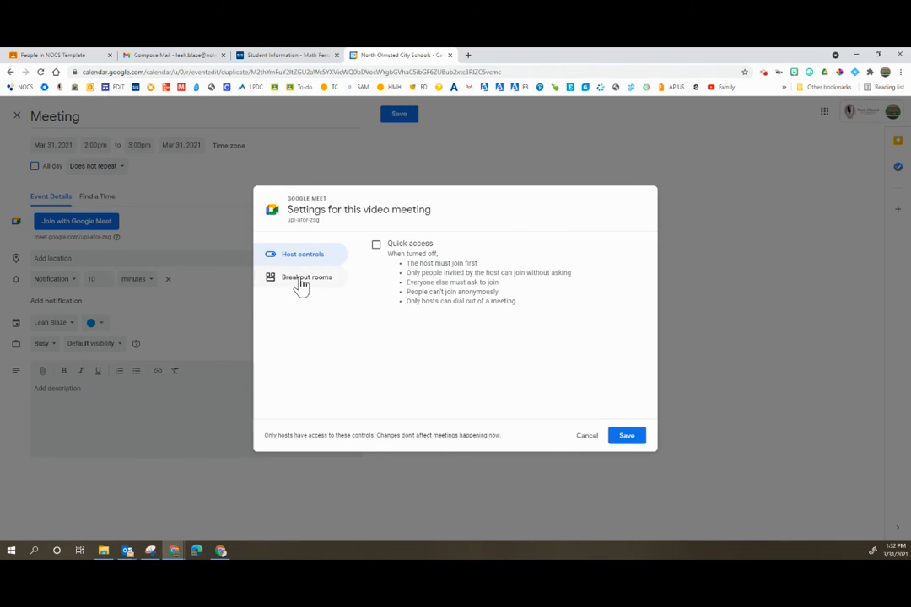
left_click(301, 283)
scroll(602, 348, "down", 2)
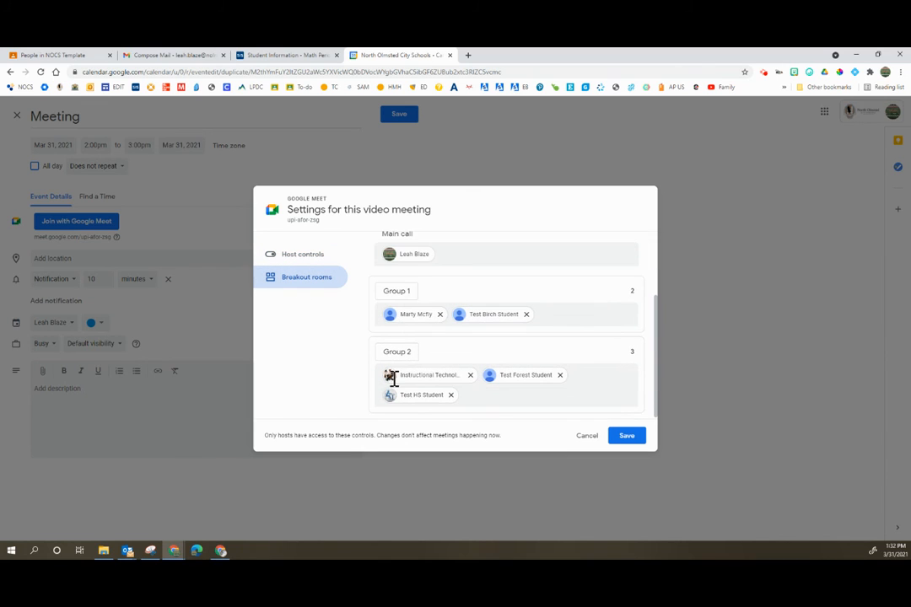
left_click(585, 437)
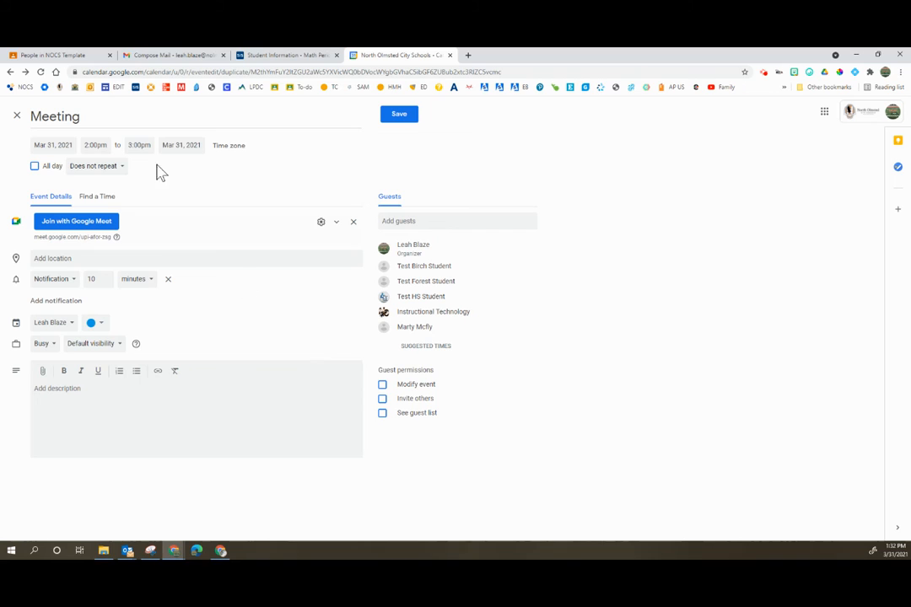
Step: Set the duplicated event's date to Apr 1, 2021 and save it without sending invitation emails
left_click(71, 147)
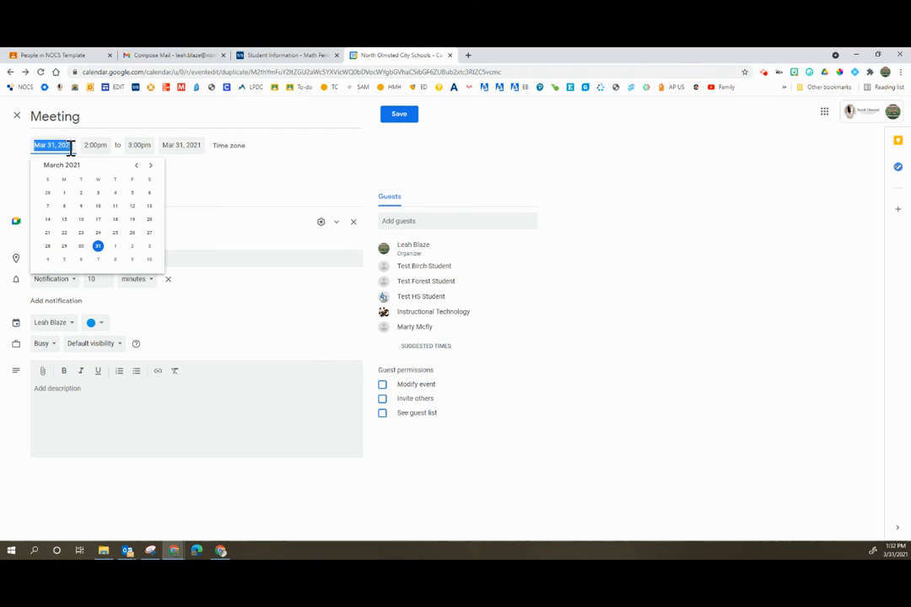
left_click(115, 246)
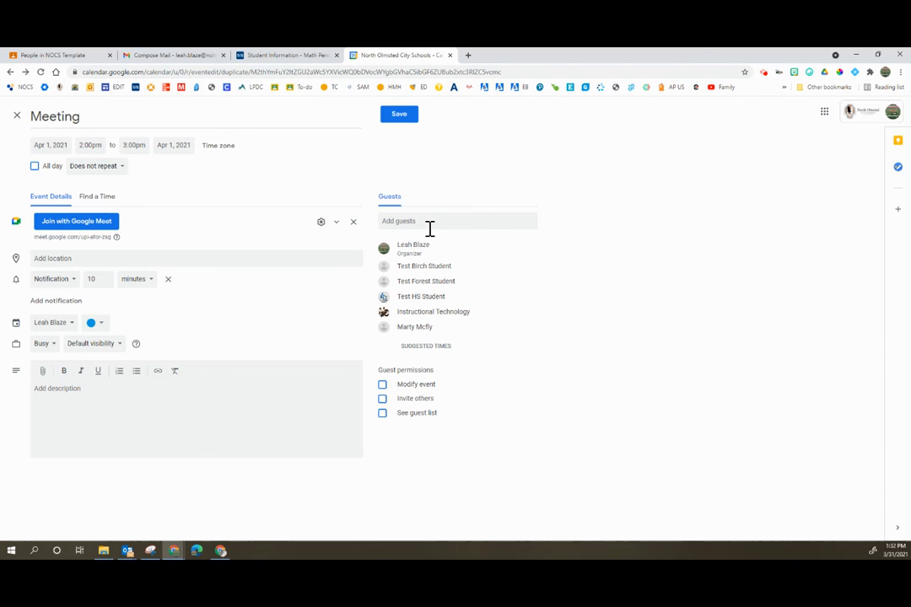
left_click(322, 221)
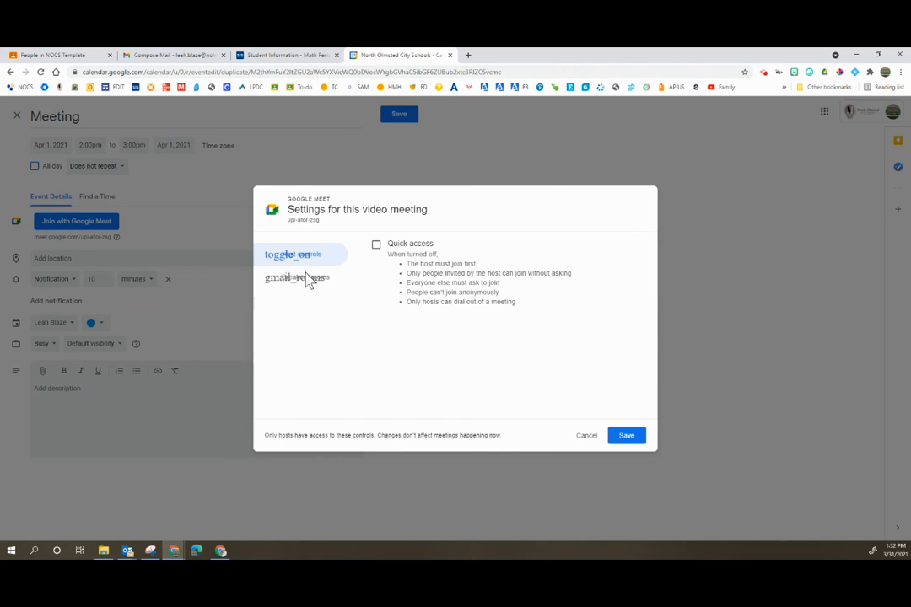
left_click(584, 436)
left_click(409, 119)
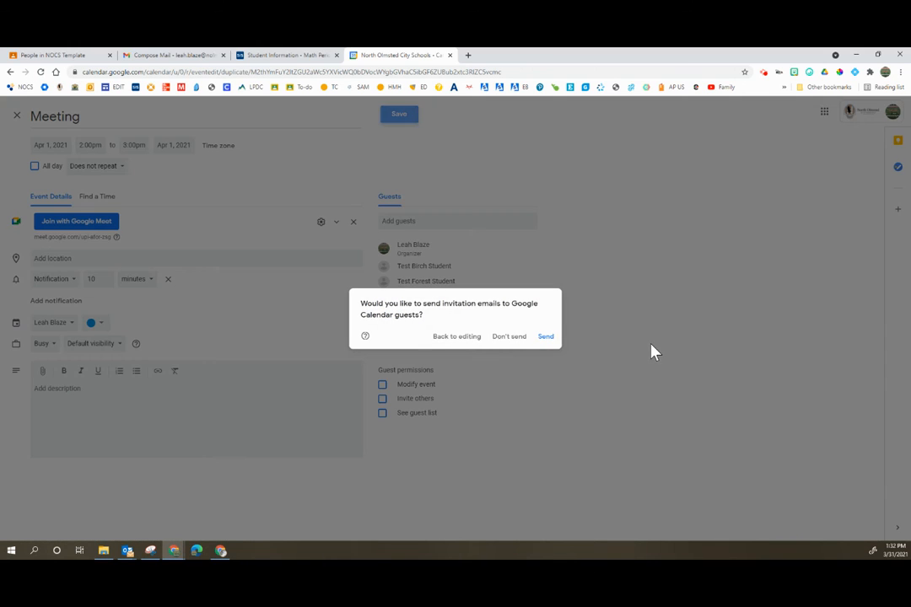
left_click(510, 337)
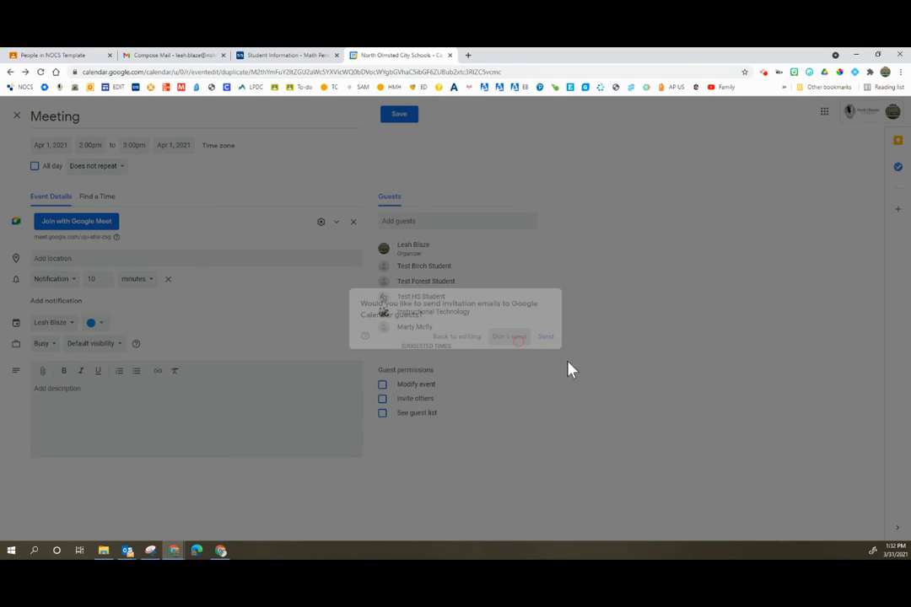